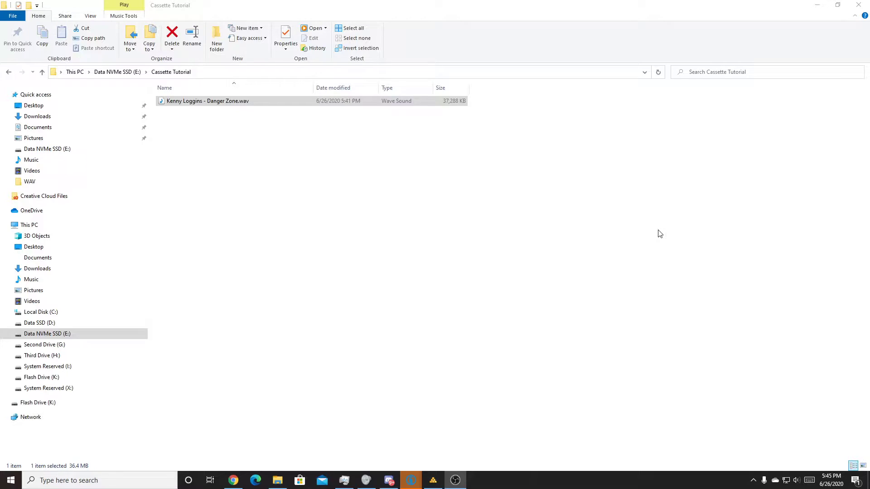
# Locate the Danger Zone WAV in the Cassette Tutorial folder, then return to the LionRay GitHub releases page
pyautogui.click(589, 243)
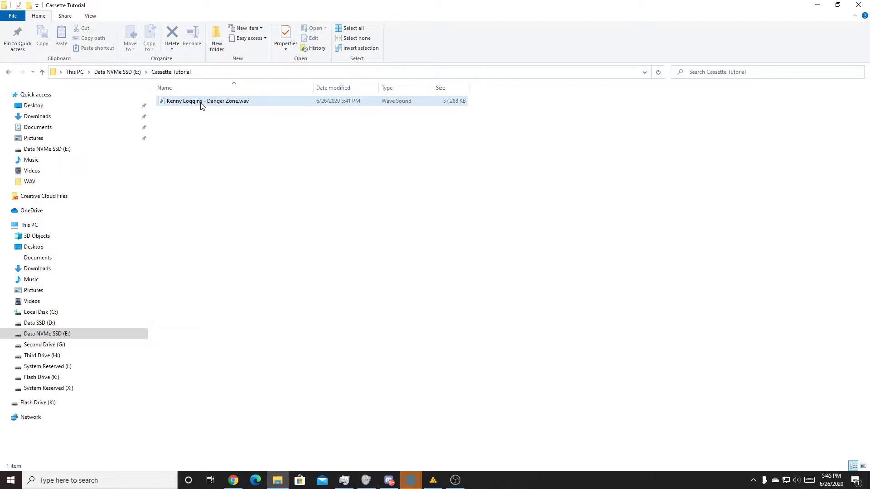
pyautogui.click(236, 102)
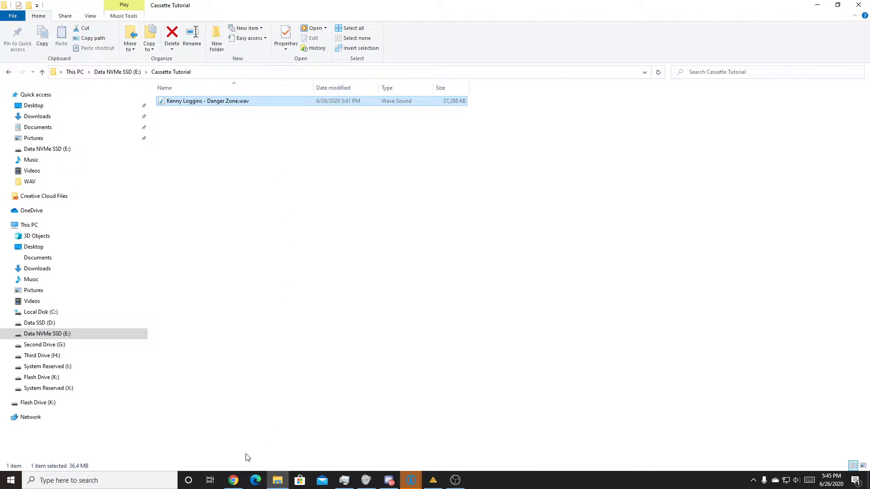
pyautogui.click(240, 444)
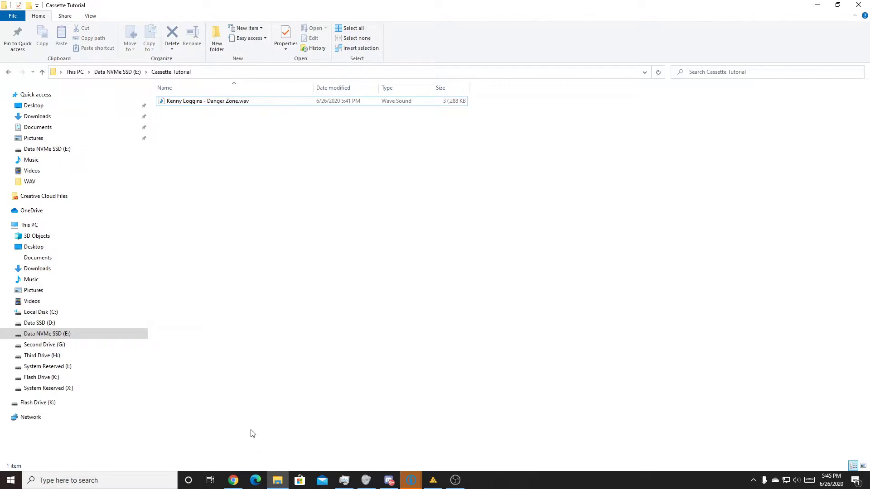
pyautogui.click(235, 481)
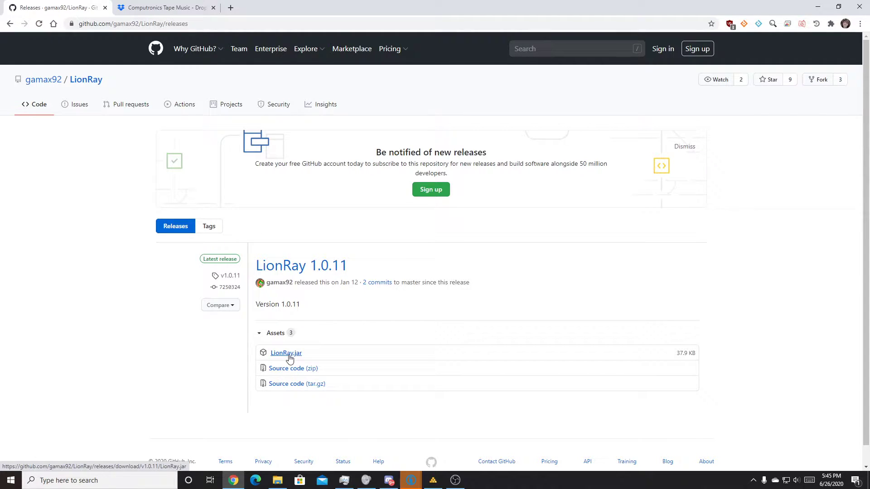
# Save the LionRay.jar release asset into the Cassette Tutorial folder
pyautogui.click(287, 353)
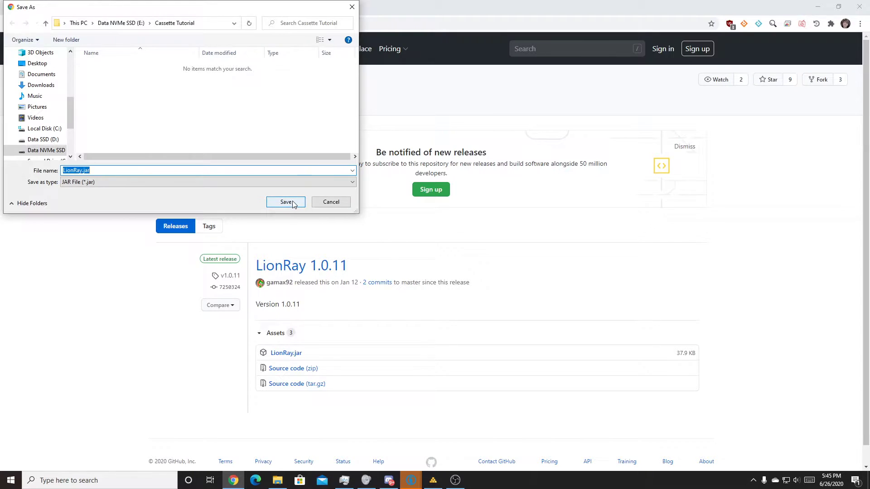
pyautogui.click(288, 202)
pyautogui.click(277, 481)
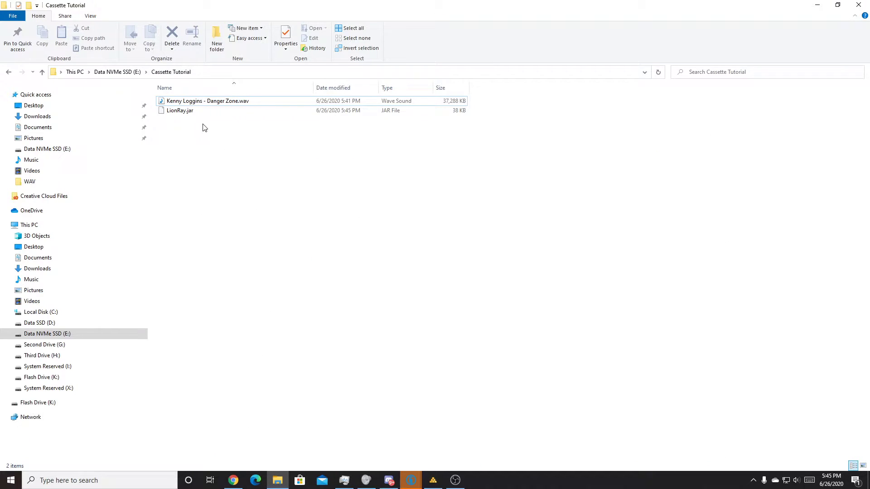
# Launch LionRay.jar with Java(TM) Platform SE binary to start the LionRay Wav Converter
pyautogui.doubleClick(179, 110)
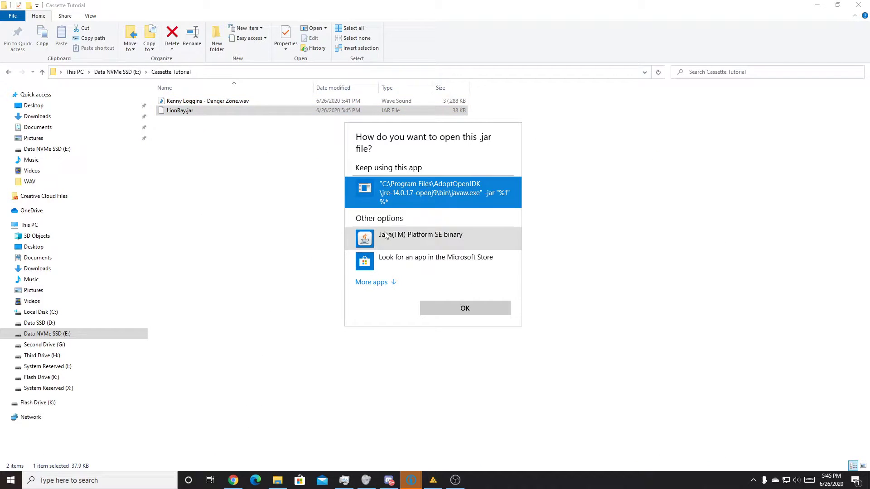
pyautogui.click(398, 237)
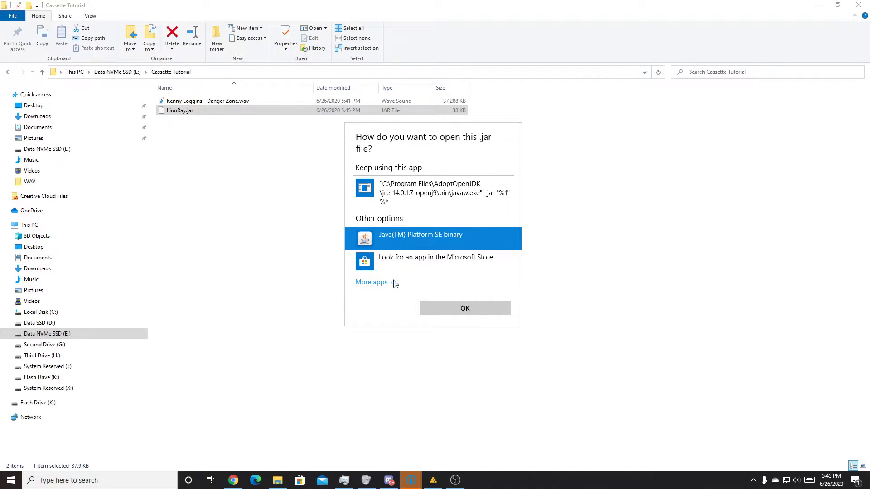
pyautogui.click(446, 313)
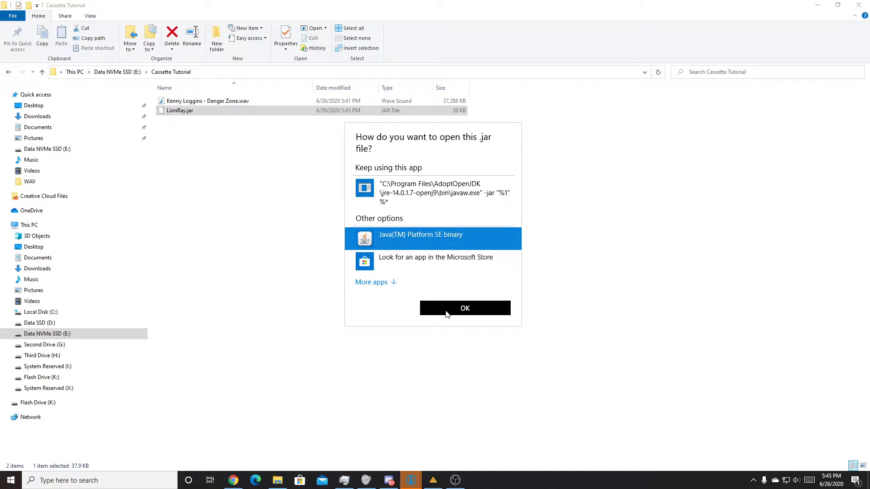
pyautogui.click(447, 314)
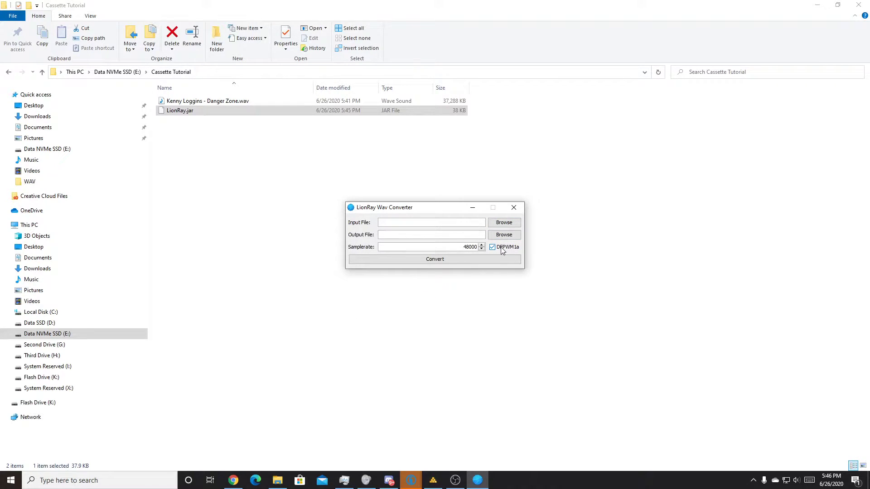
pyautogui.moveTo(507, 248)
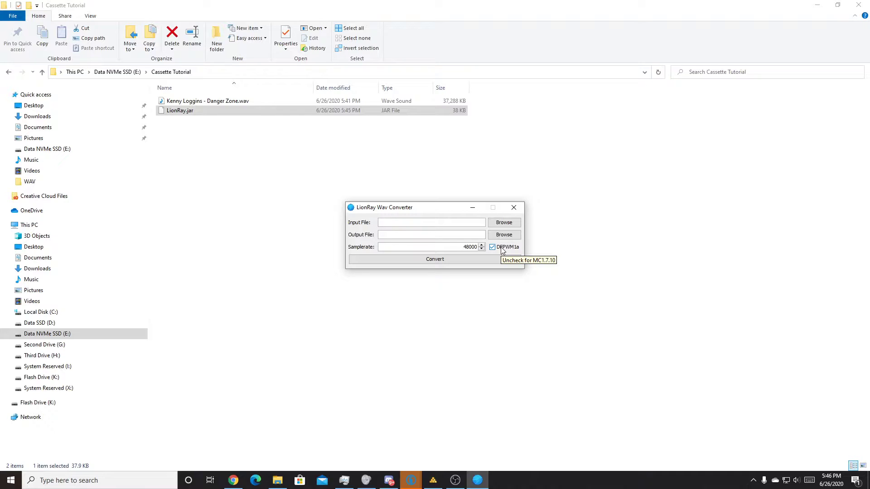
# Turn off DFPWM1a and pick Kenny Loggins - Danger Zone.wav from E:\Cassette Tutorial as input
pyautogui.click(492, 247)
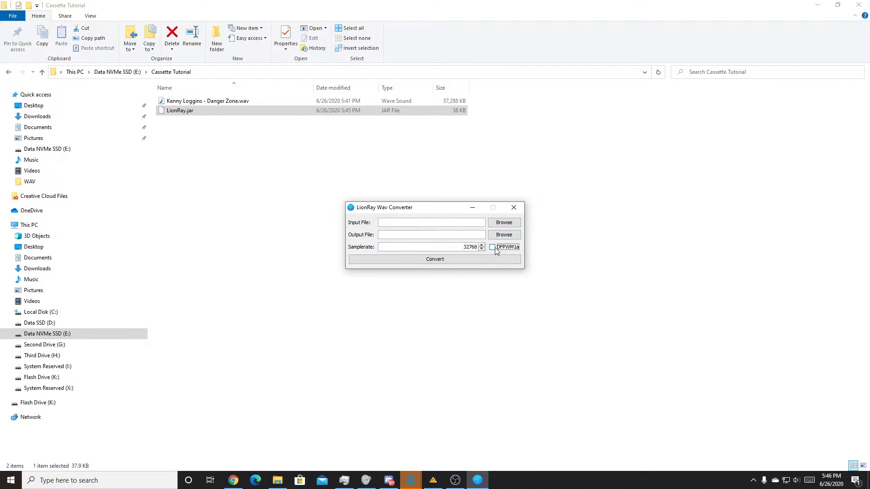
pyautogui.click(500, 224)
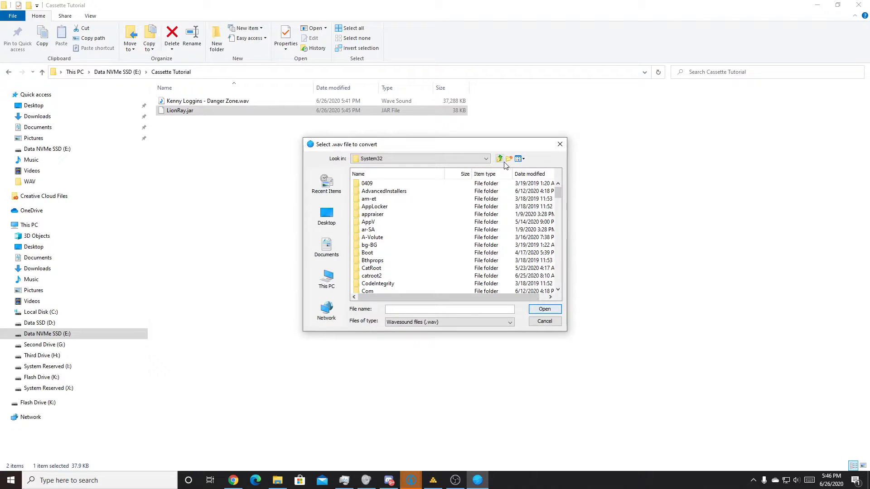
pyautogui.click(499, 158)
pyautogui.click(499, 158)
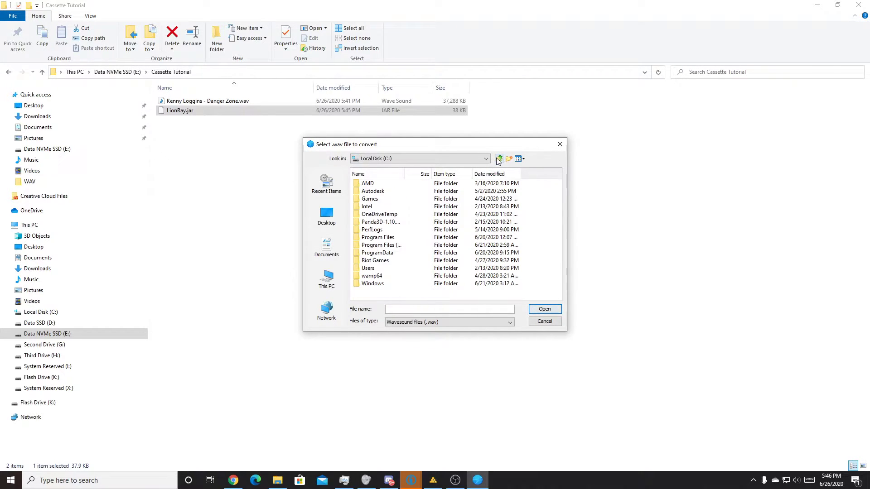
pyautogui.click(500, 158)
pyautogui.scroll(-1, 383, 284)
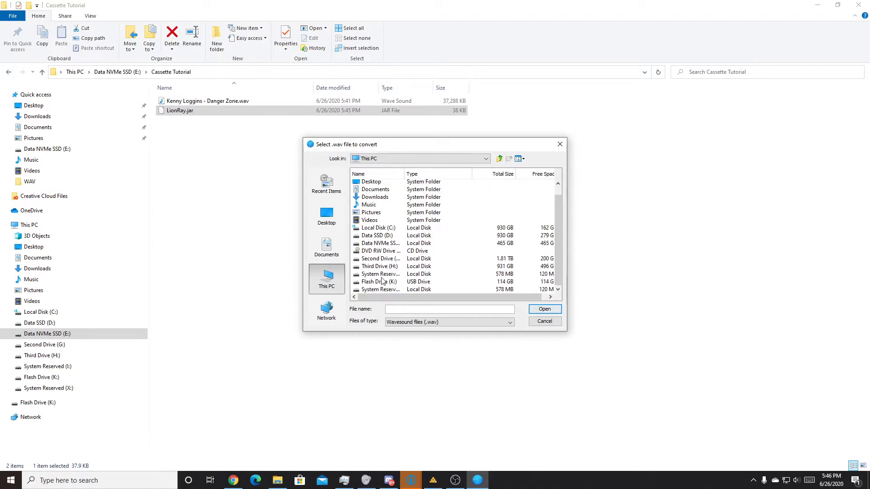
pyautogui.doubleClick(378, 243)
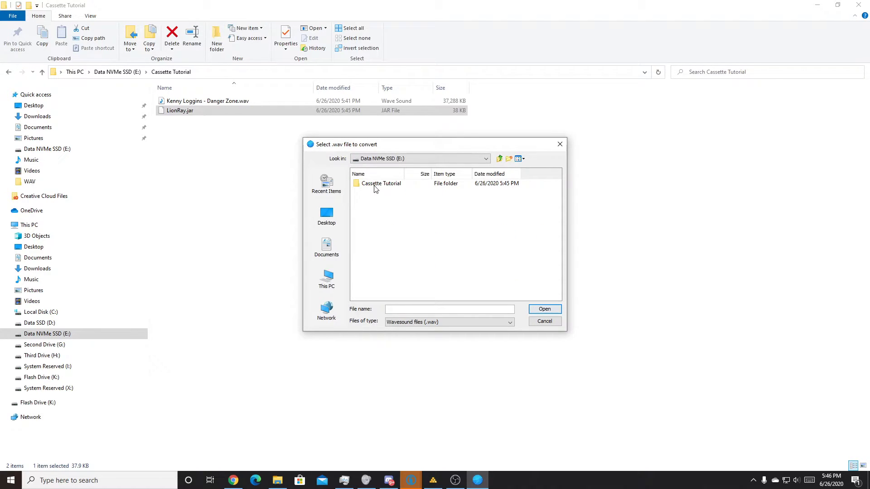
pyautogui.doubleClick(378, 184)
pyautogui.doubleClick(375, 184)
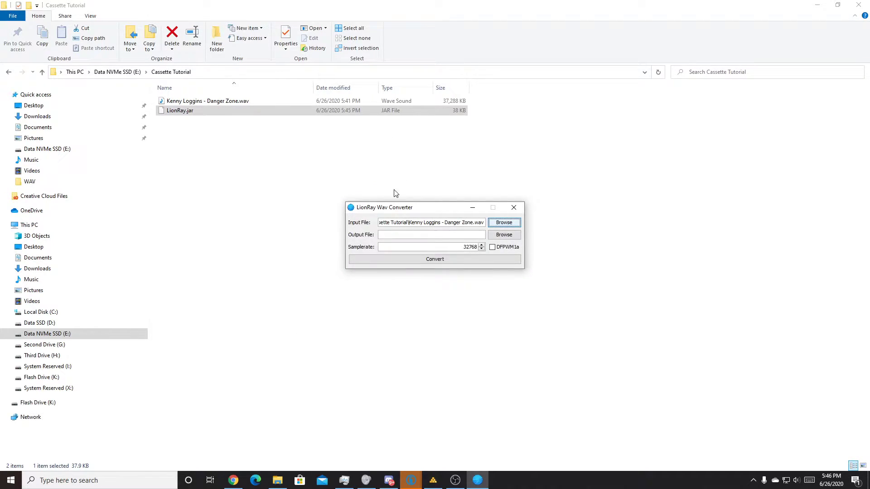
# Keep the prefilled .dfpwm output name, run the conversion, and close LionRay
pyautogui.click(504, 235)
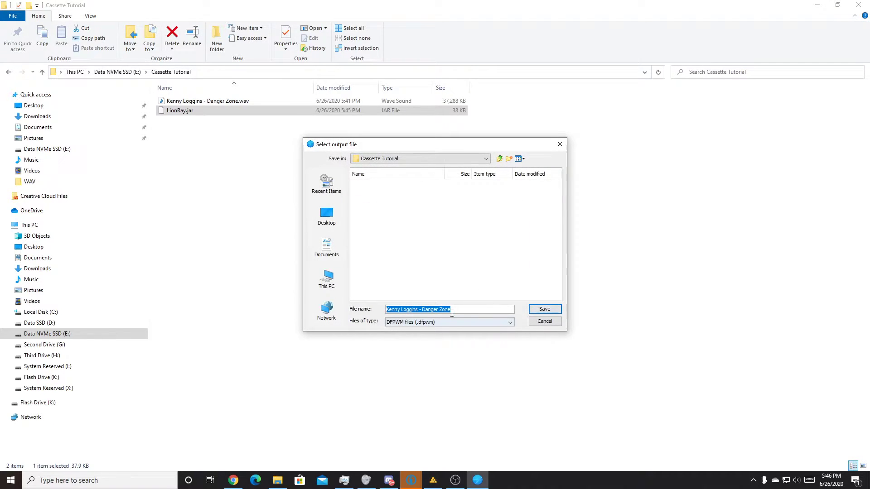
pyautogui.click(545, 310)
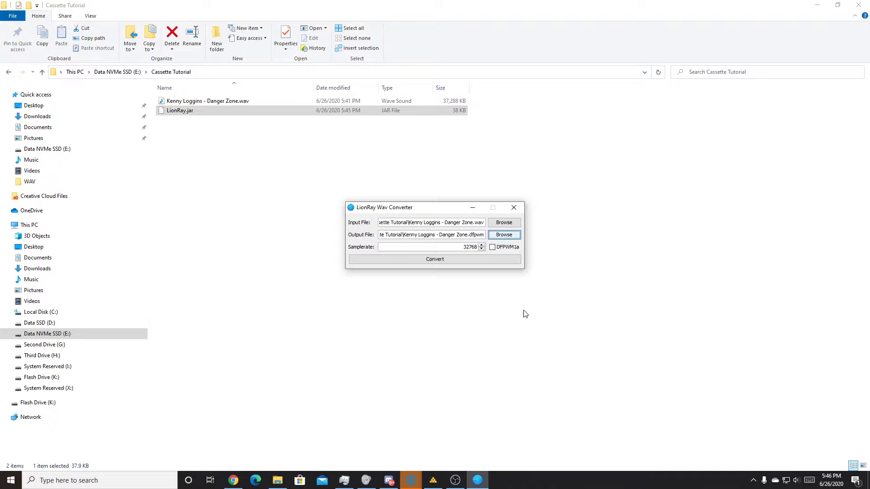
pyautogui.click(491, 263)
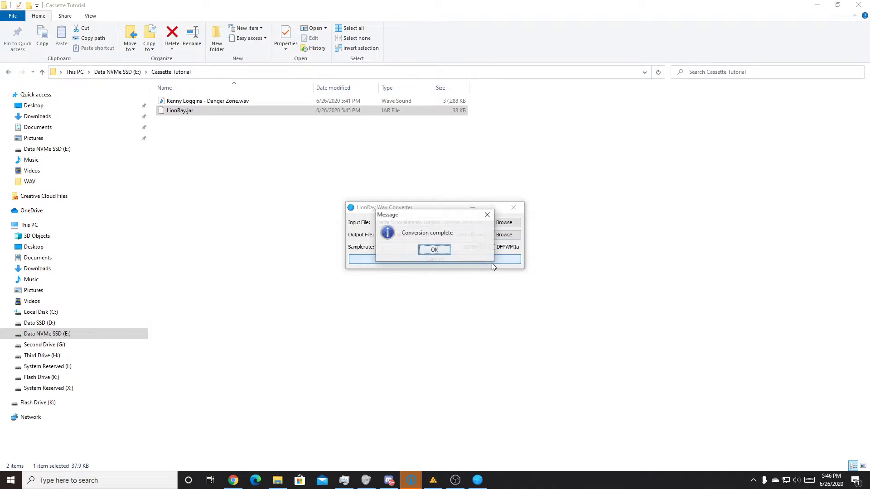
pyautogui.click(435, 253)
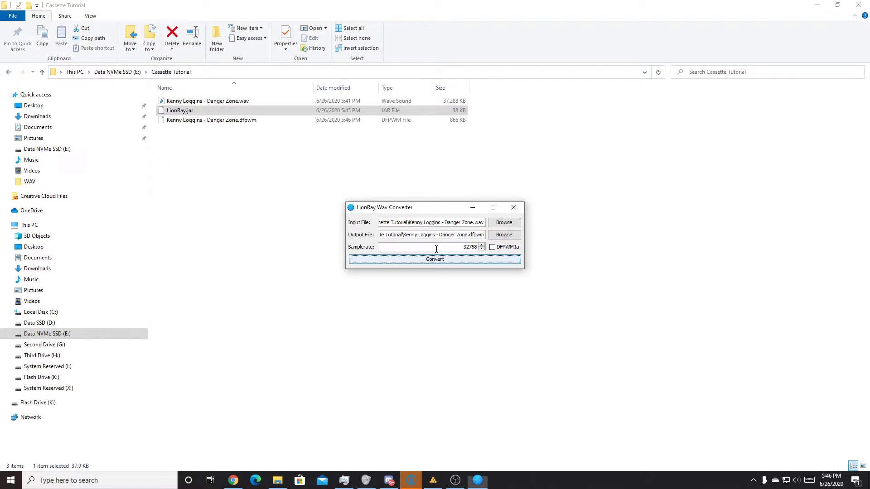
pyautogui.click(513, 207)
pyautogui.click(211, 101)
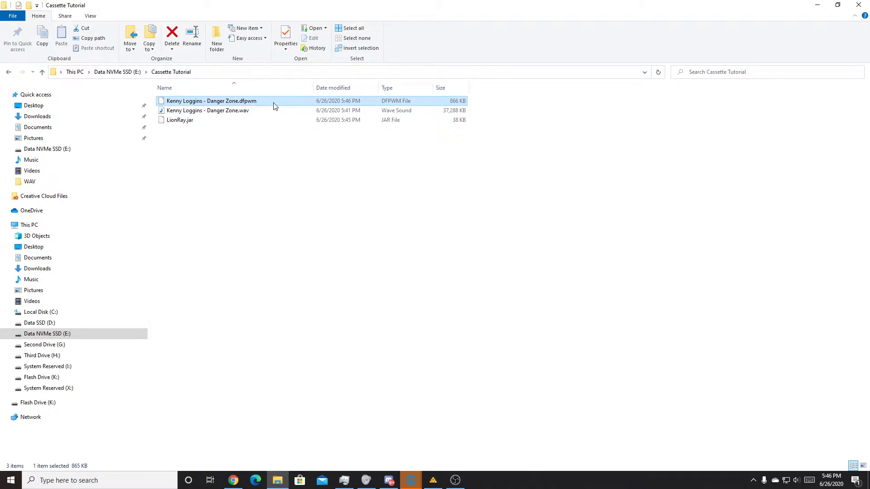
pyautogui.moveTo(211, 101)
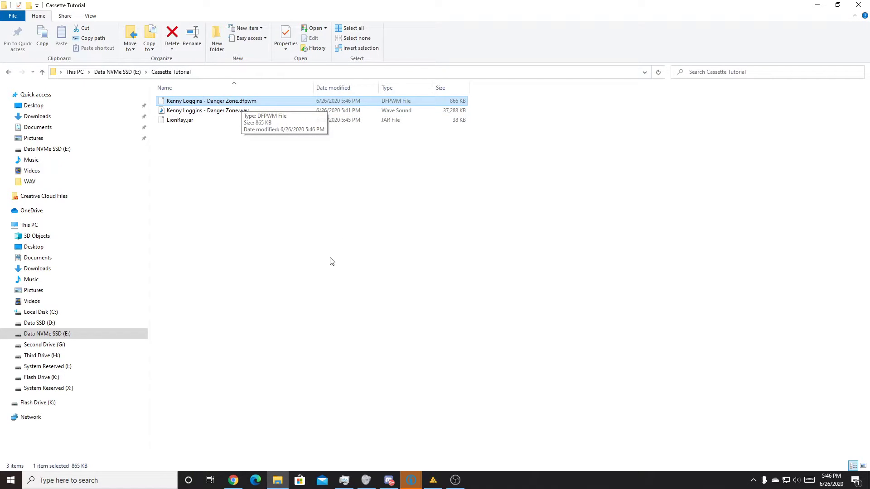
pyautogui.click(233, 481)
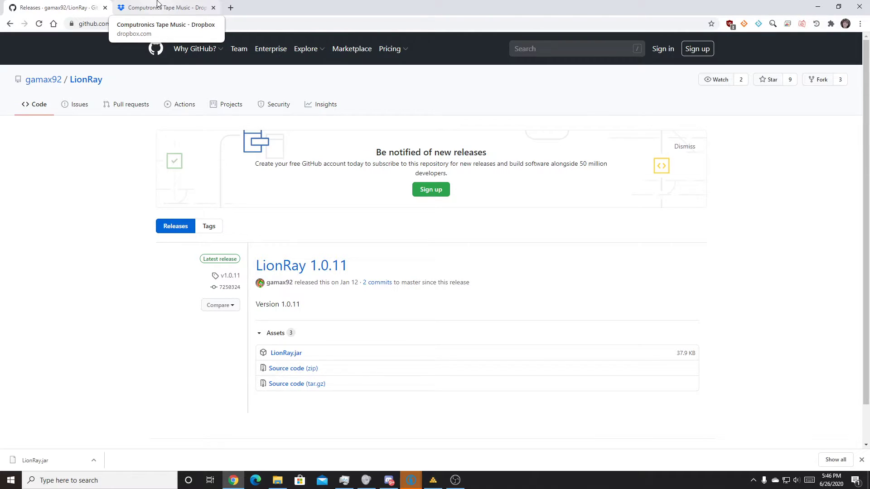
# Drag the Danger Zone .dfpwm file into the Dropbox Computronics Tape Music folder
pyautogui.click(157, 7)
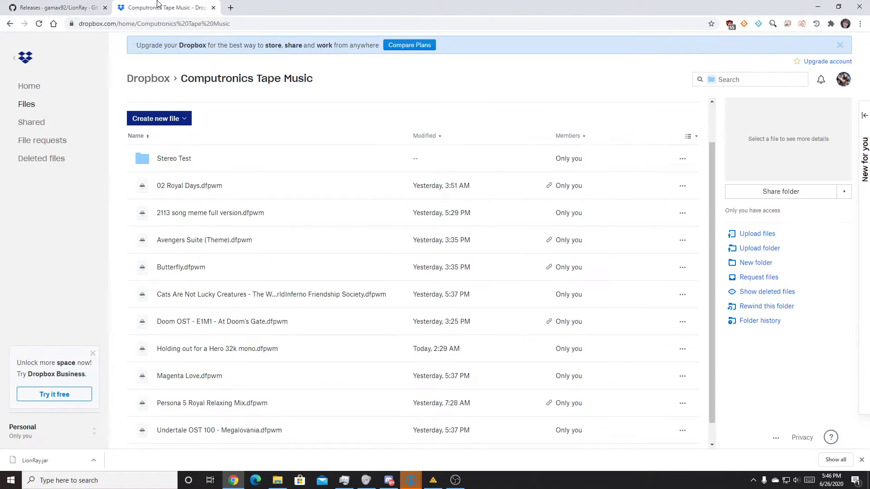
pyautogui.click(277, 480)
pyautogui.moveTo(340, 5)
pyautogui.mouseDown()
pyautogui.moveTo(535, 71)
pyautogui.moveTo(581, 73)
pyautogui.mouseUp()
pyautogui.moveTo(531, 164); pyautogui.dragTo(279, 150)
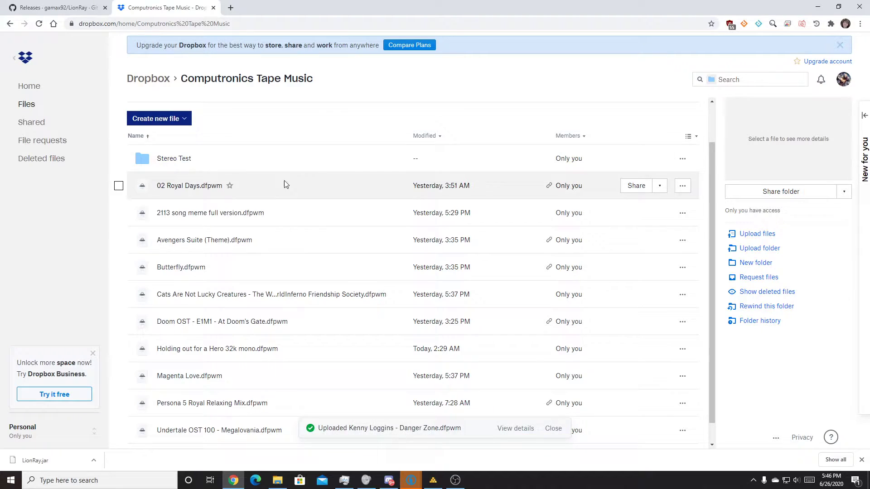
pyautogui.scroll(-1, 327, 294)
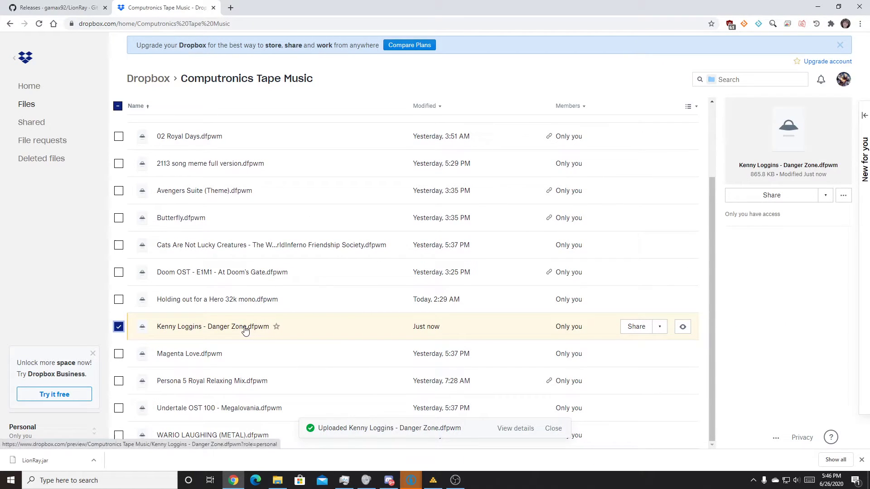
# Download the uploaded Danger Zone file from its Dropbox page
pyautogui.click(245, 327)
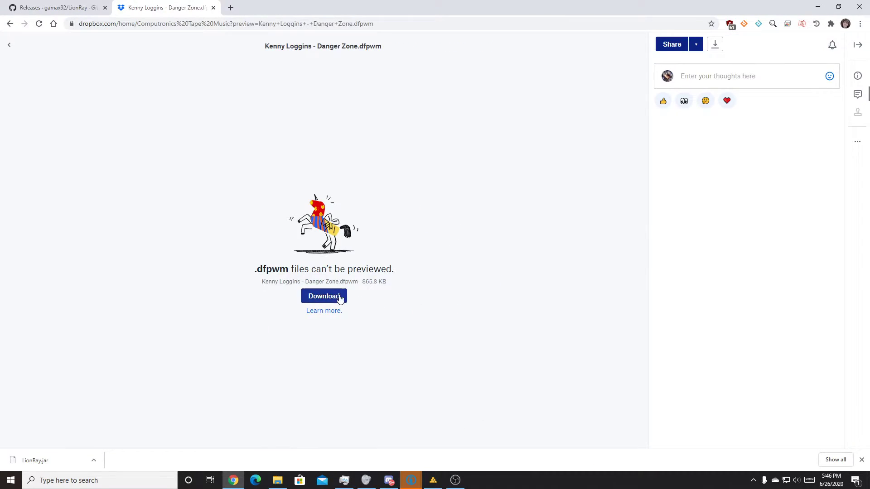
pyautogui.click(340, 299)
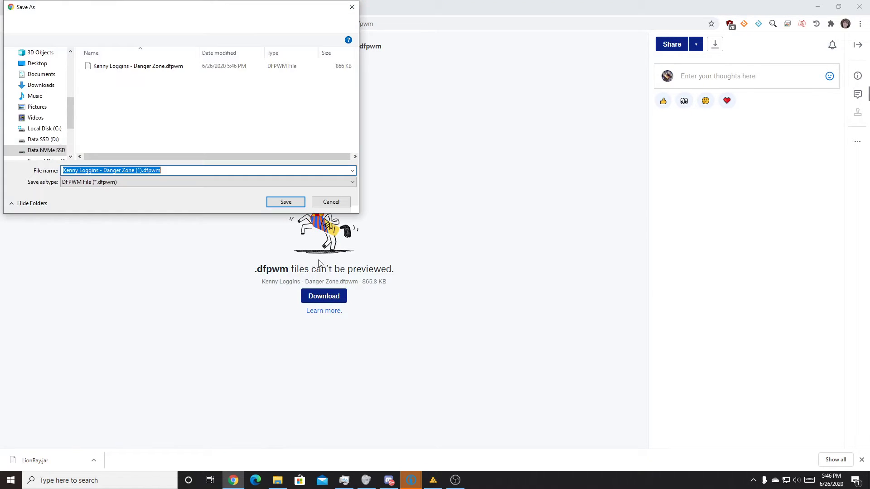
pyautogui.click(286, 202)
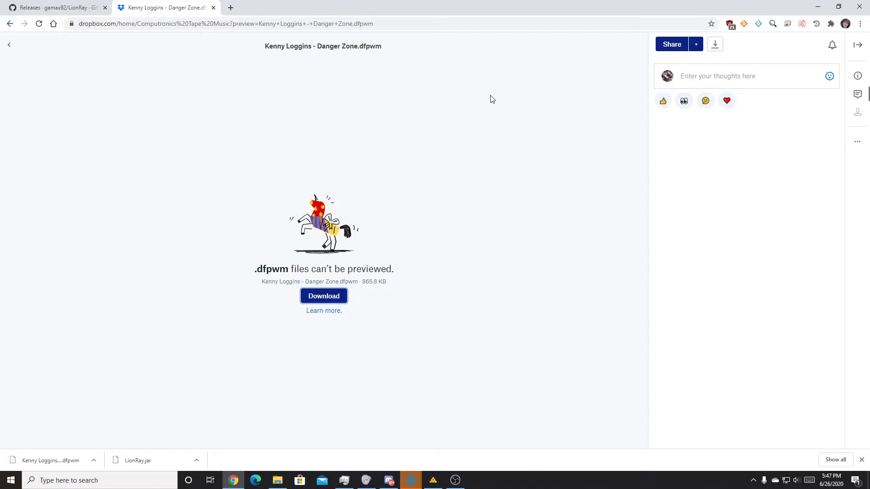
# Copy the link address of the Danger Zone download from Chrome's Downloads list
pyautogui.click(860, 23)
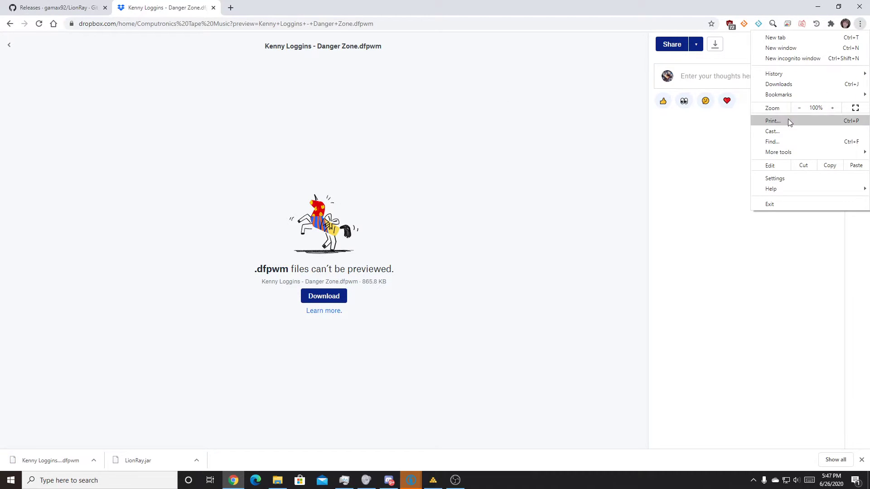
pyautogui.click(779, 84)
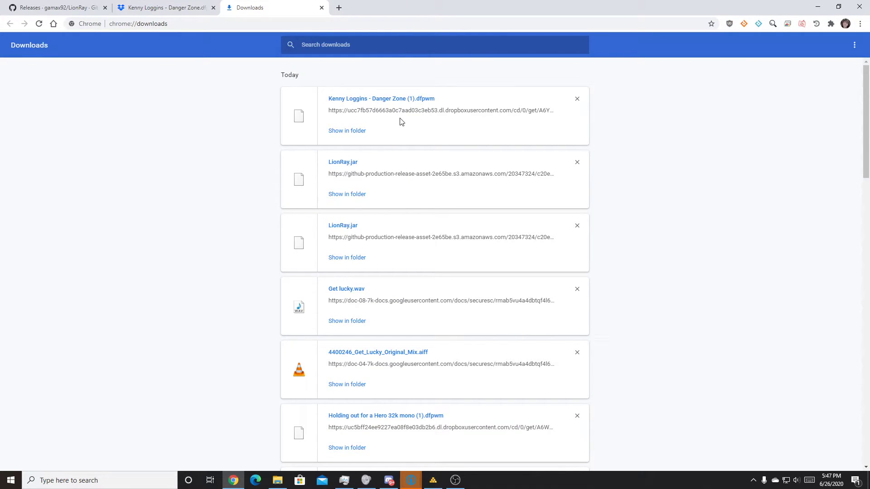
pyautogui.rightClick(404, 111)
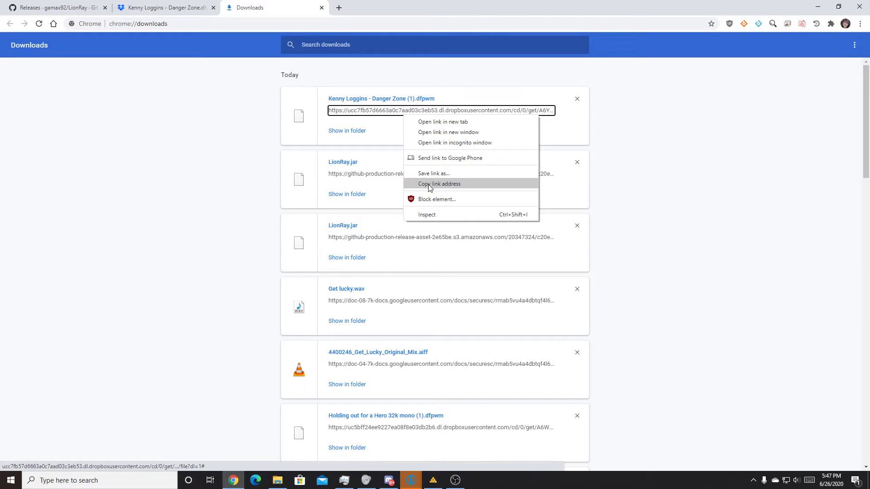
pyautogui.click(429, 184)
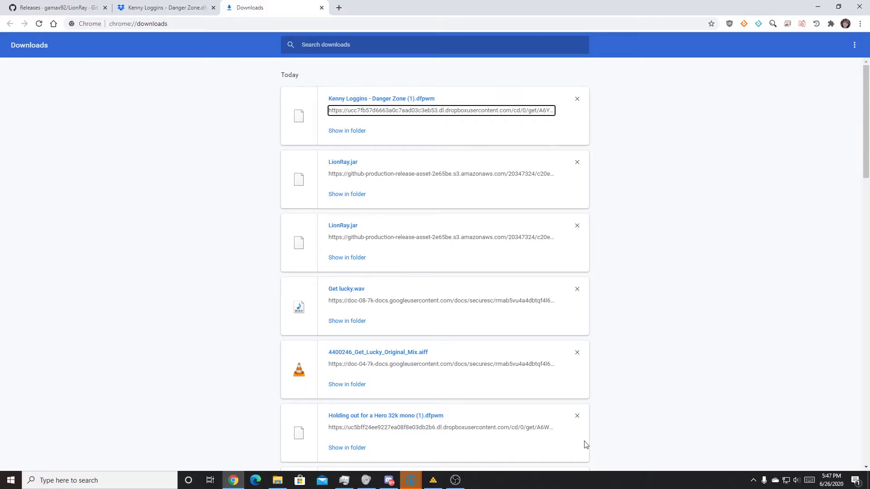
pyautogui.hotkey('alt', 'Tab')
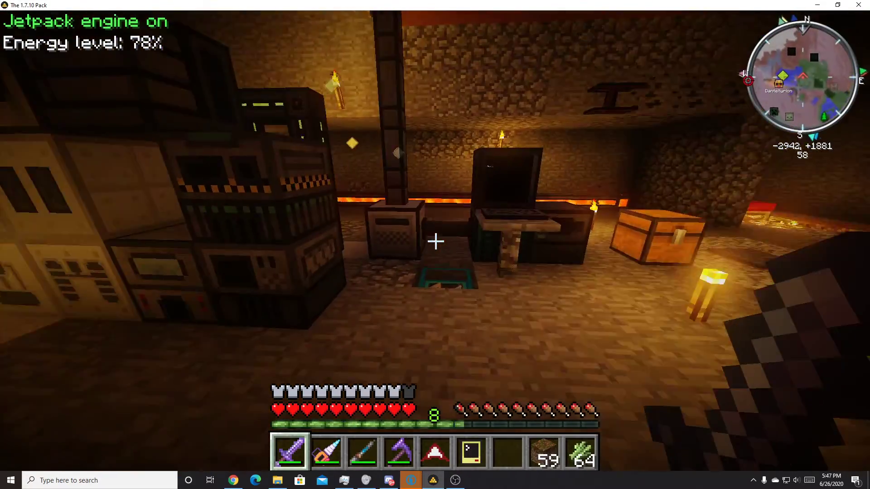
# Remove the existing cassette from the tape drive into the inventory
pyautogui.rightClick(435, 242)
pyautogui.click(435, 166)
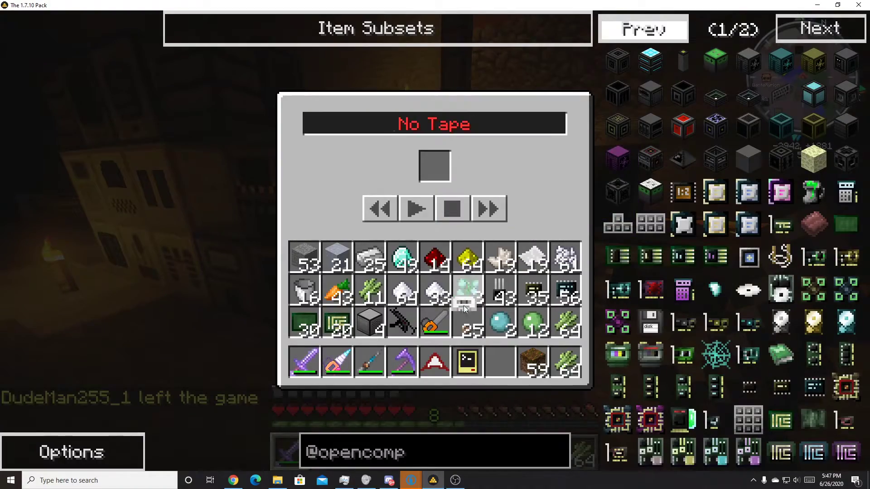
pyautogui.click(486, 361)
pyautogui.press('Escape')
pyautogui.scroll(-1, 435, 245)
pyautogui.scroll(-1, 435, 245)
pyautogui.scroll(-1, 435, 245)
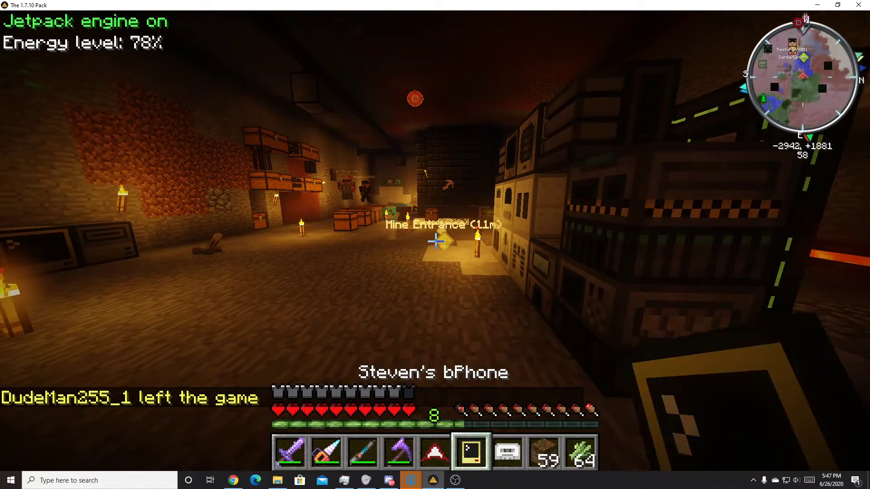
pyautogui.scroll(-1, 436, 245)
pyautogui.write('tfuck off')
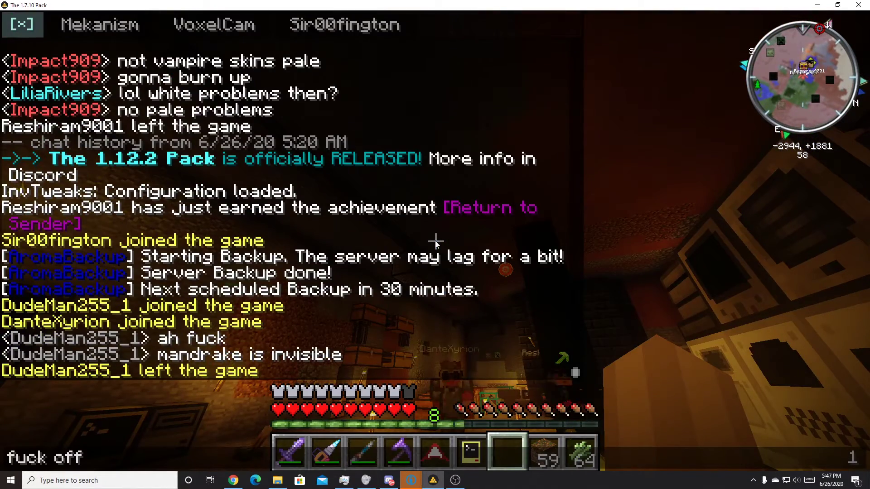
pyautogui.write(' for a sec')
pyautogui.press('Escape')
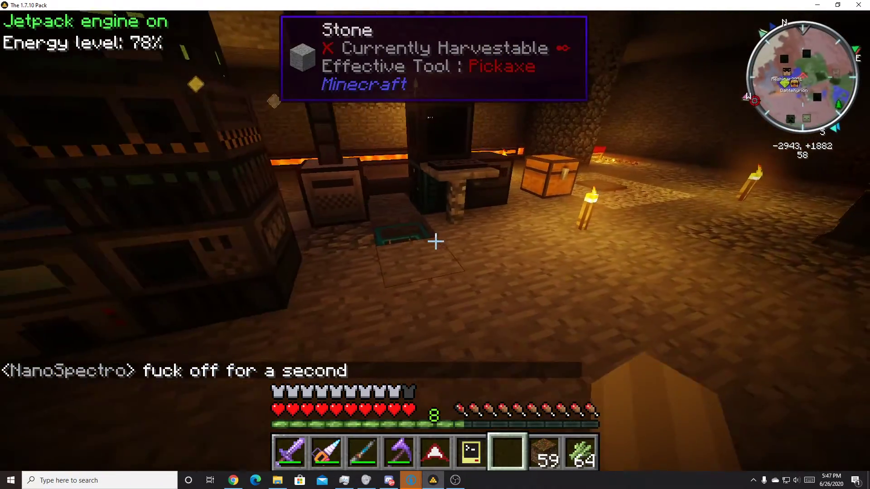
# Take a blank cassette from the chest and insert it into the tape drive
pyautogui.rightClick(435, 241)
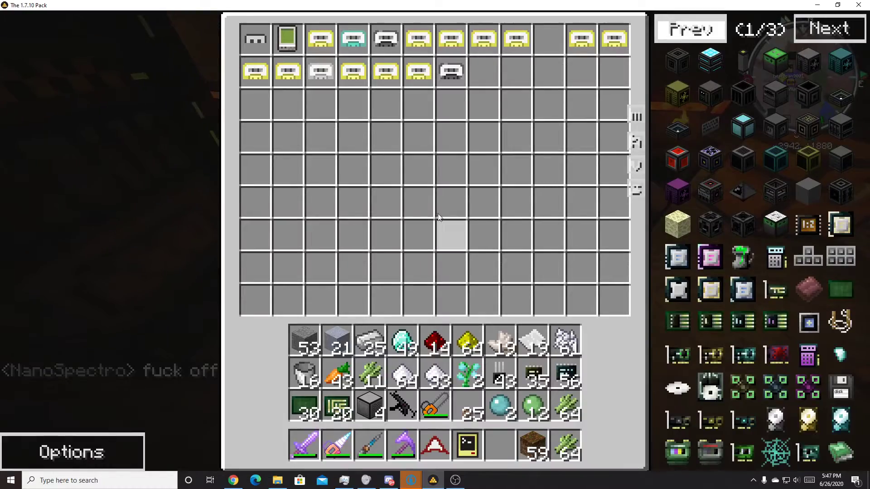
pyautogui.keyDown('shift'); pyautogui.click(451, 71); pyautogui.keyUp('shift')
pyautogui.press('Escape')
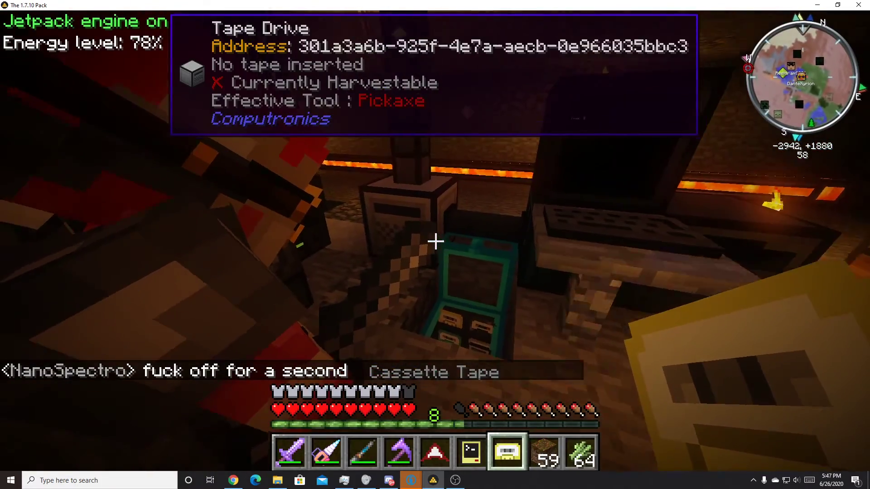
pyautogui.rightClick(436, 241)
pyautogui.keyDown('shift'); pyautogui.click(496, 361); pyautogui.keyUp('shift')
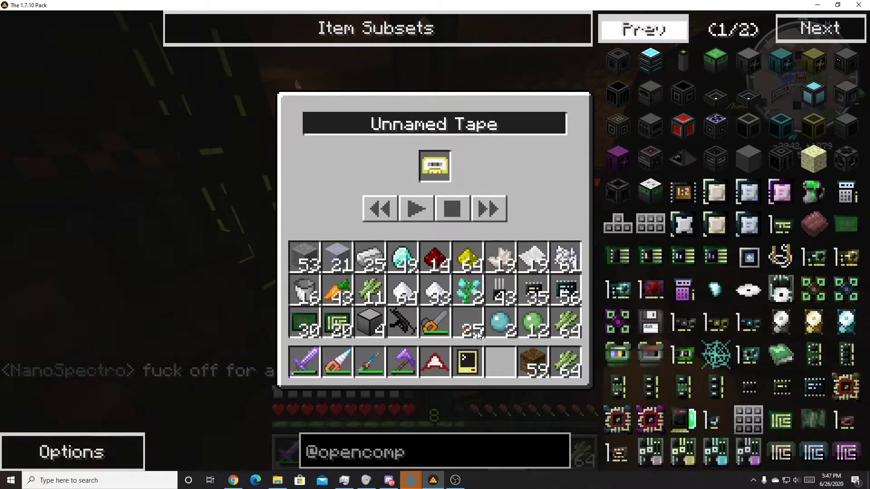
pyautogui.press('Escape')
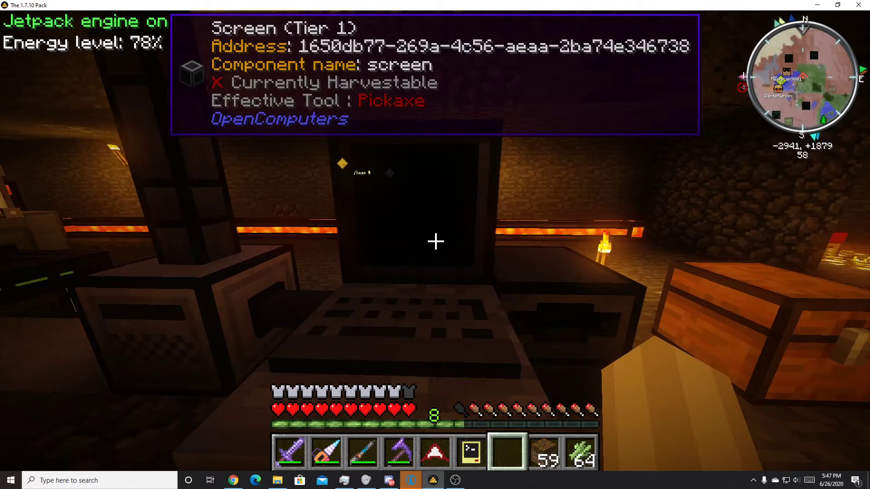
# Label the tape, then run tape write with the pasted Dropbox URL, confirming with y
pyautogui.rightClick(435, 241)
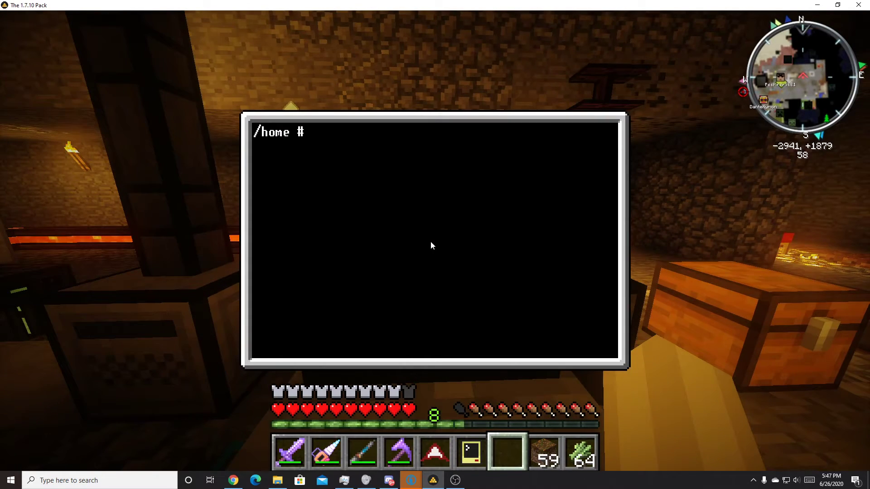
pyautogui.write('tape ')
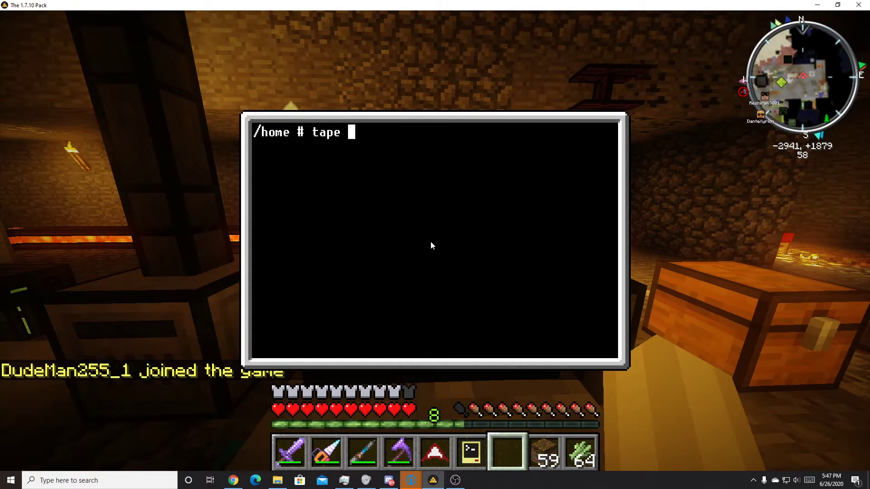
pyautogui.write('label')
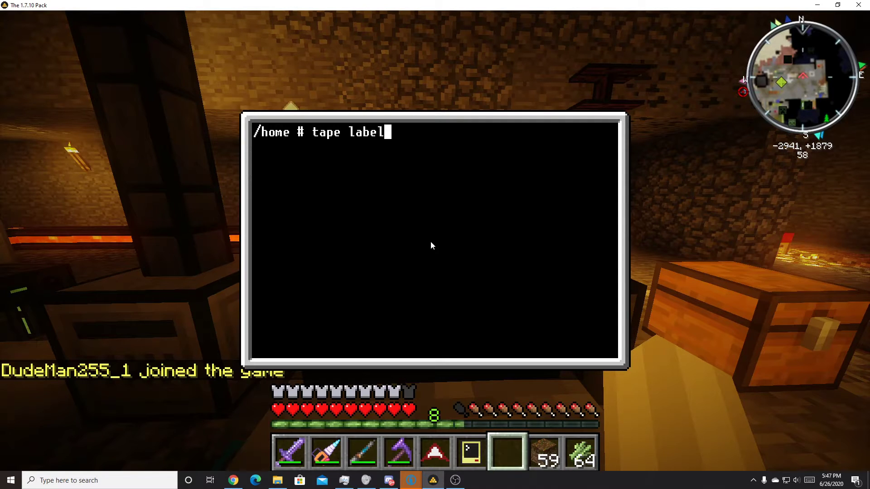
pyautogui.write(' Dan')
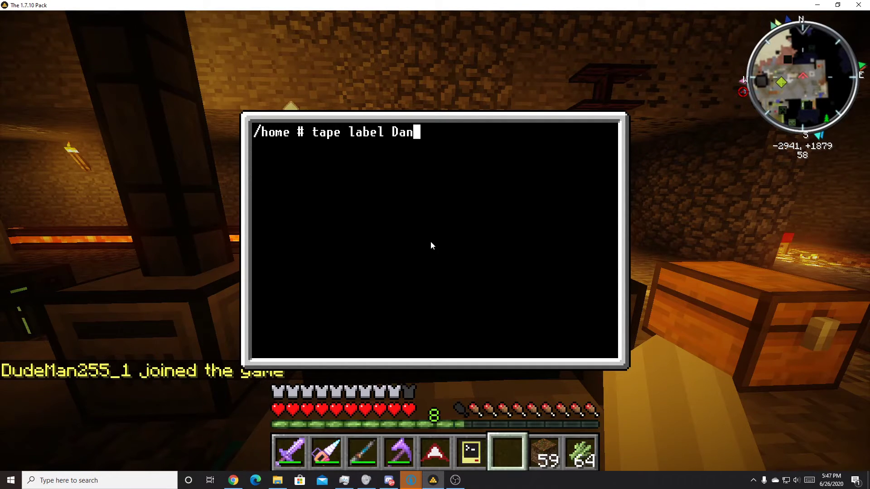
pyautogui.write('ger Zone')
pyautogui.press('Return')
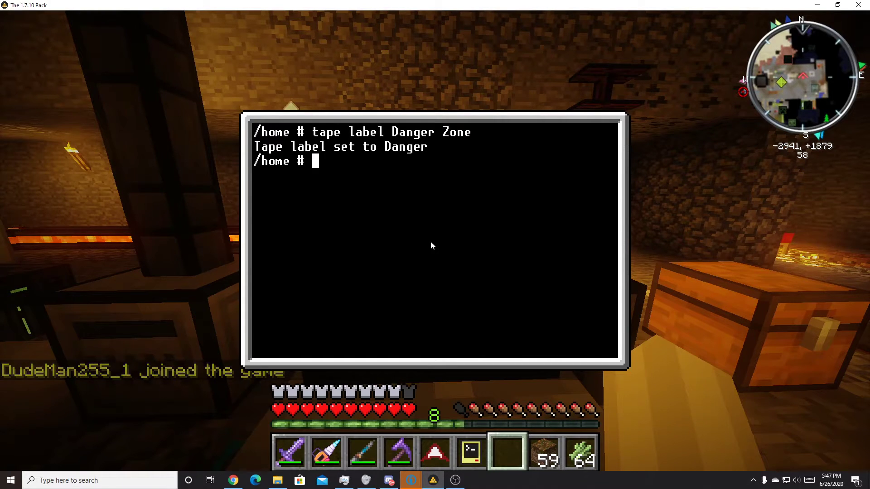
pyautogui.write('tap')
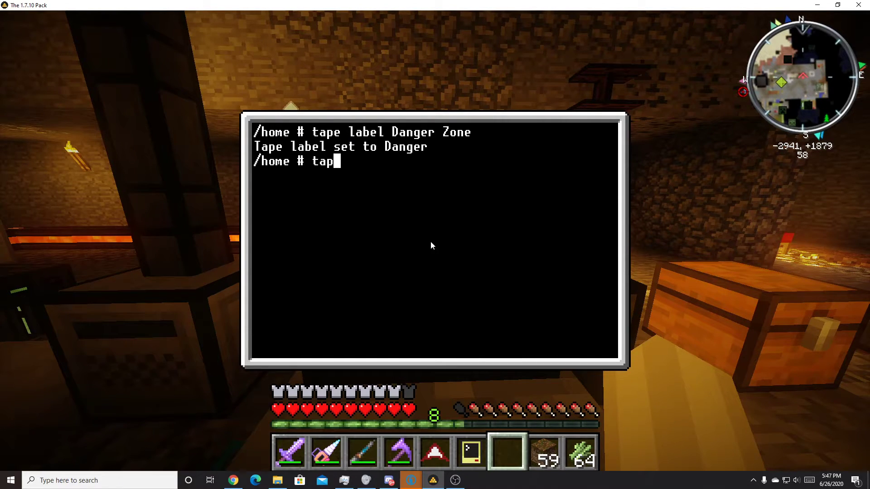
pyautogui.write('e write')
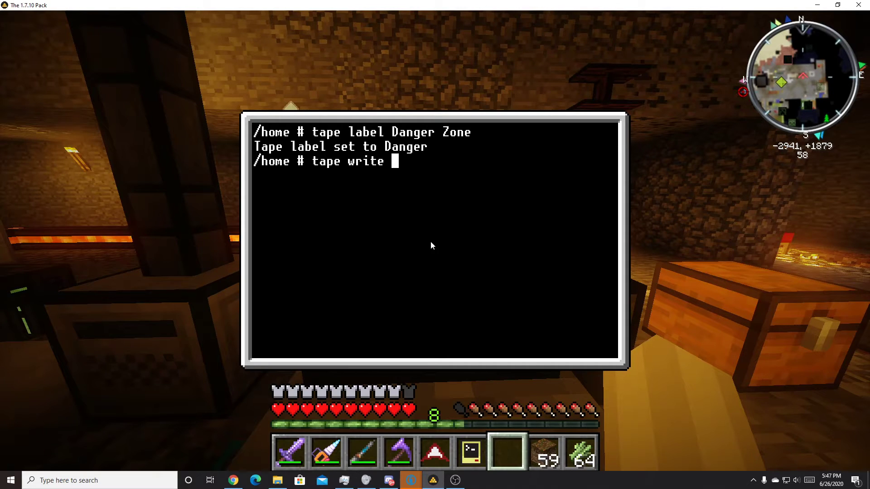
pyautogui.middleClick(430, 241)
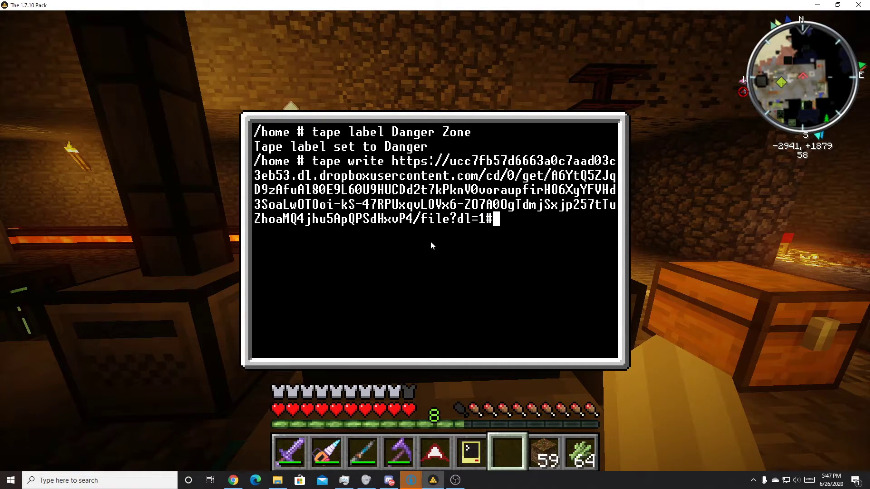
pyautogui.press('Return')
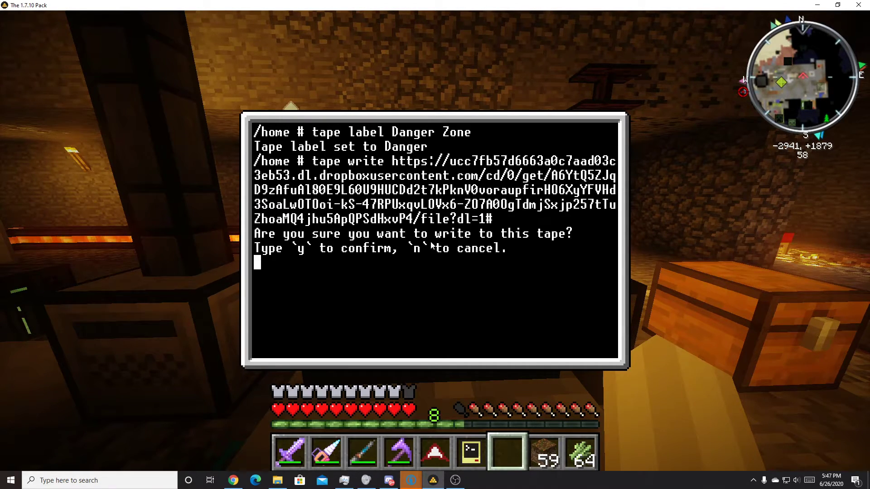
pyautogui.write('y')
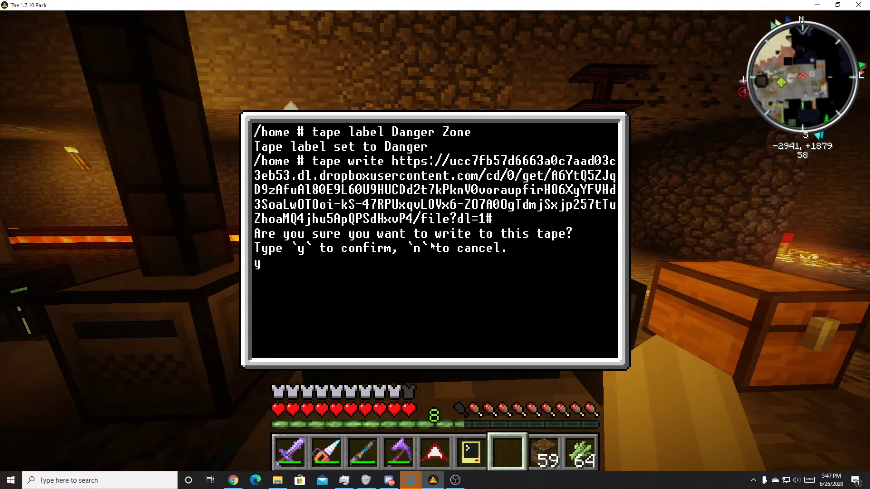
pyautogui.press('Return')
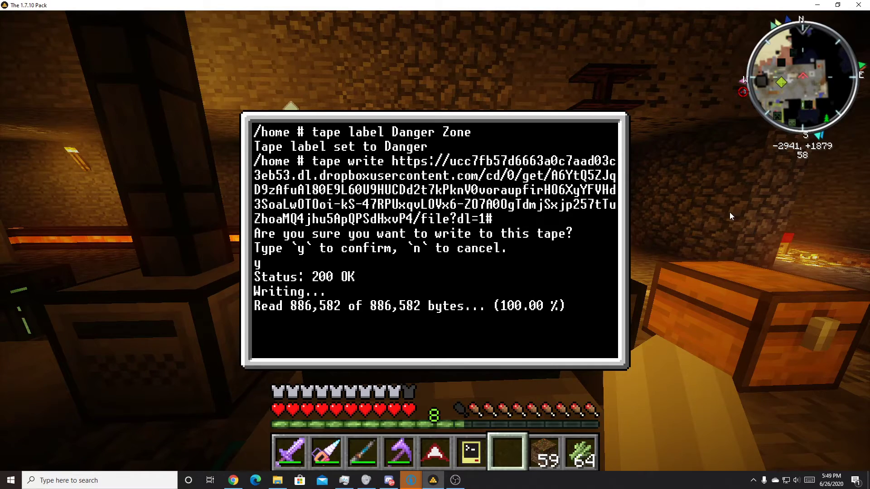
# Relabel the tape with tape label "Danger Zone" and confirm the new label in the tape drive
pyautogui.press('Escape')
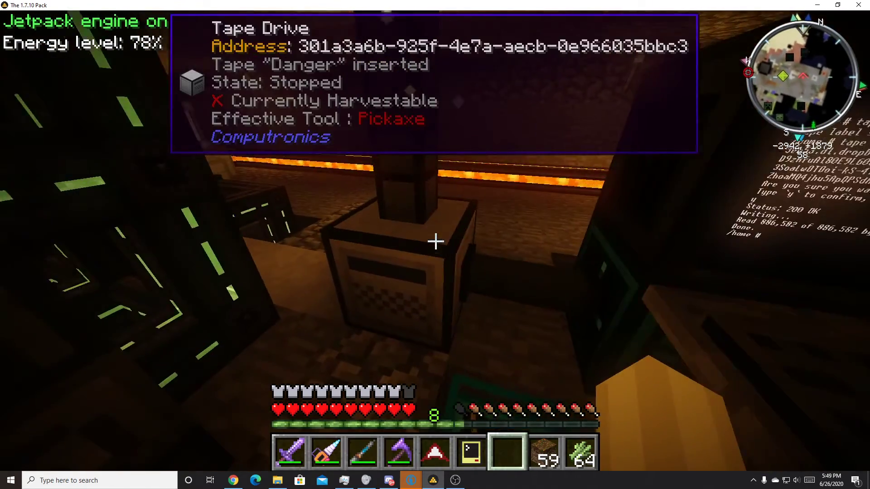
pyautogui.rightClick(435, 245)
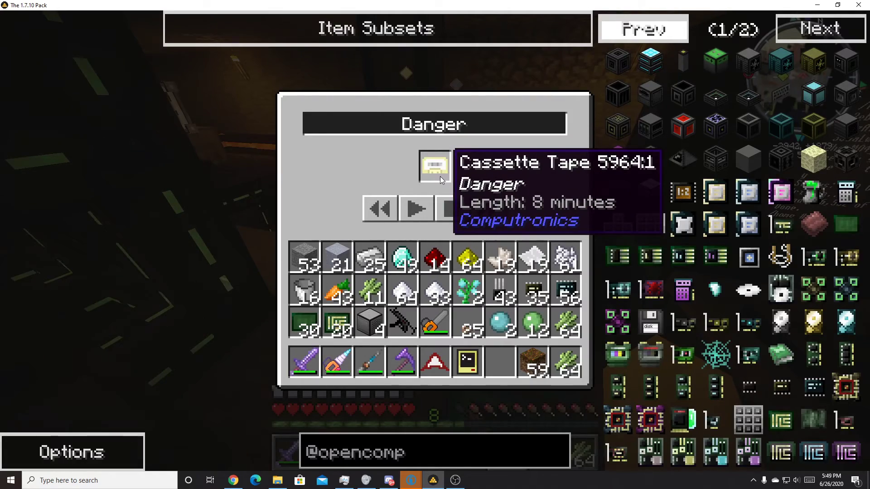
pyautogui.press('Escape')
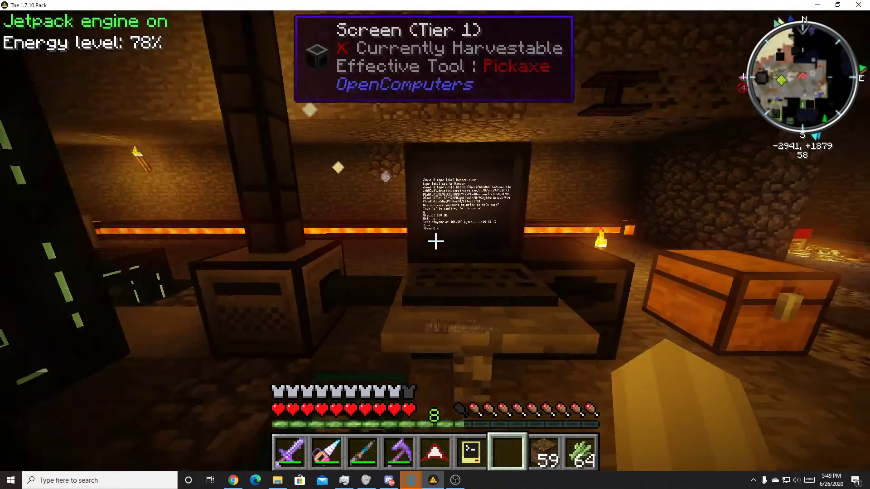
pyautogui.rightClick(435, 245)
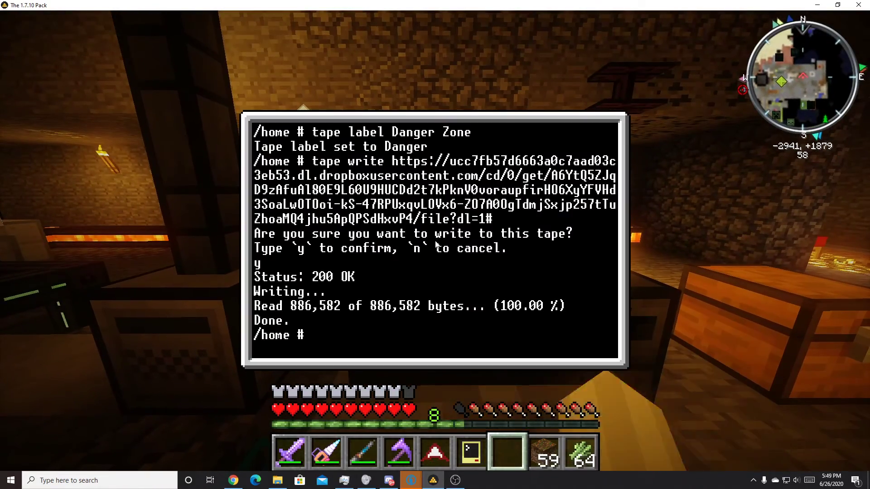
pyautogui.write('tape ')
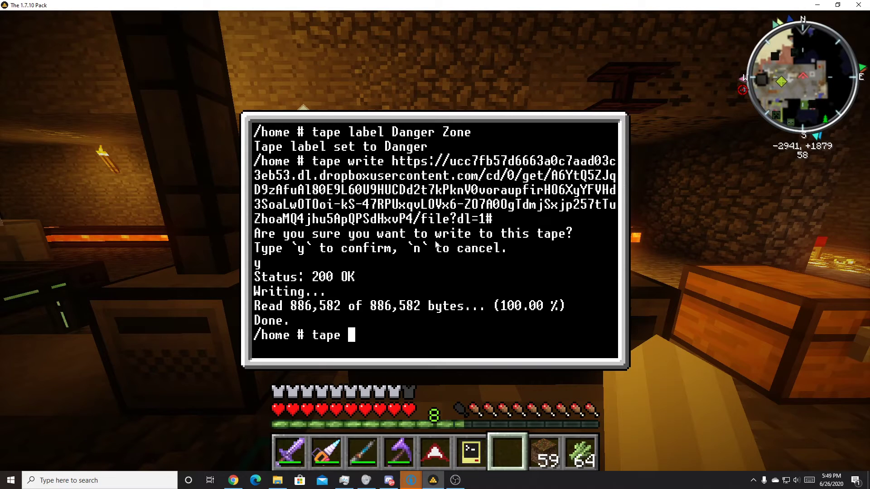
pyautogui.write('label "')
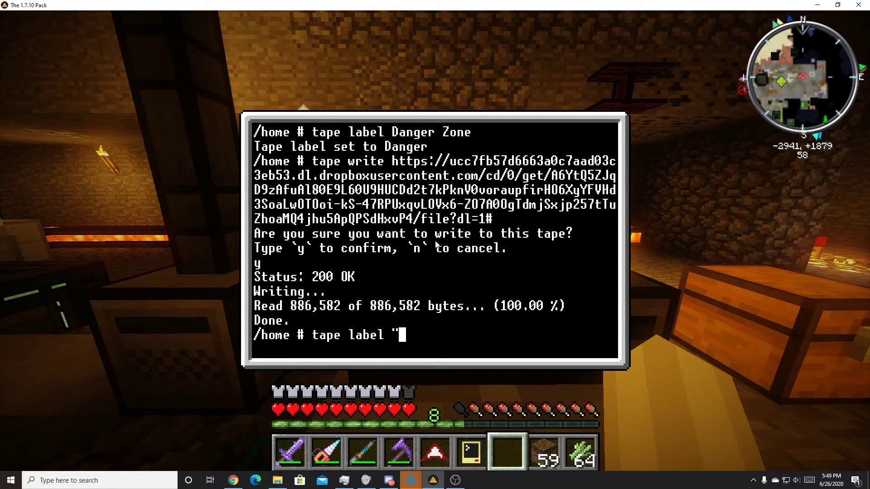
pyautogui.write('Danger ')
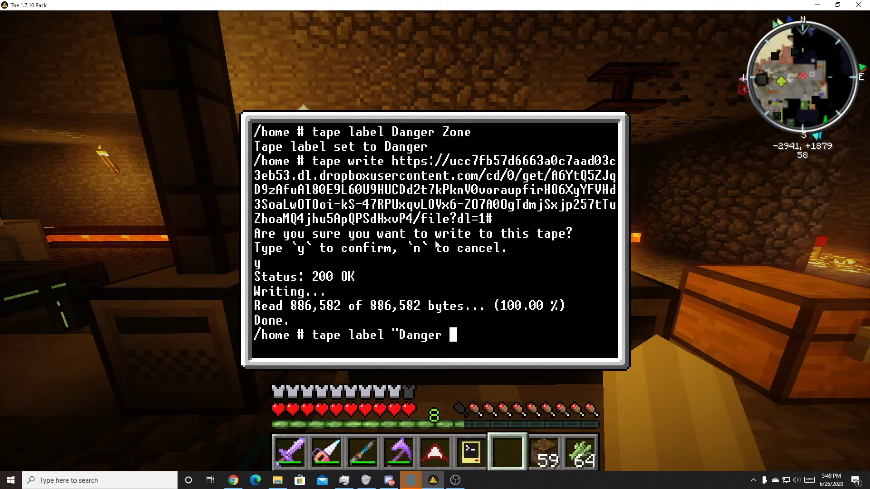
pyautogui.write('Zone"')
pyautogui.press('Return')
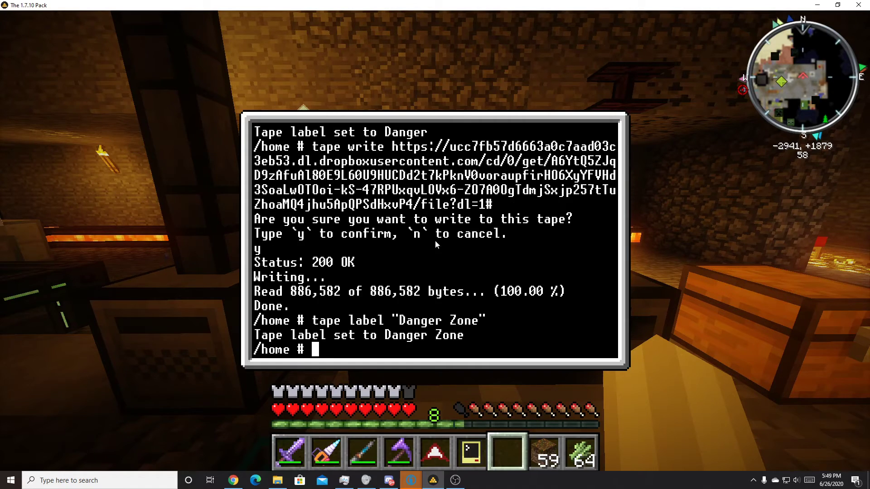
pyautogui.press('Escape')
pyautogui.rightClick(435, 245)
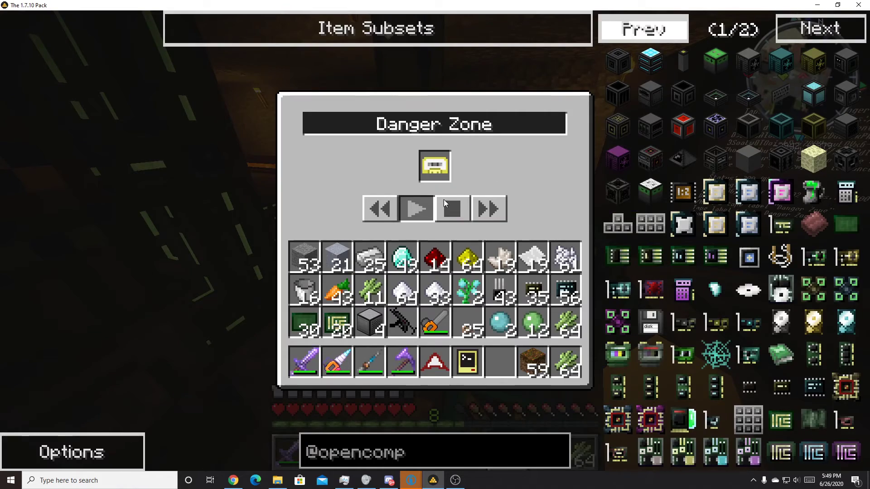
# Stop the Danger Zone tape's playback, then recheck the loaded 8-minute cassette in the drive
pyautogui.press('Escape')
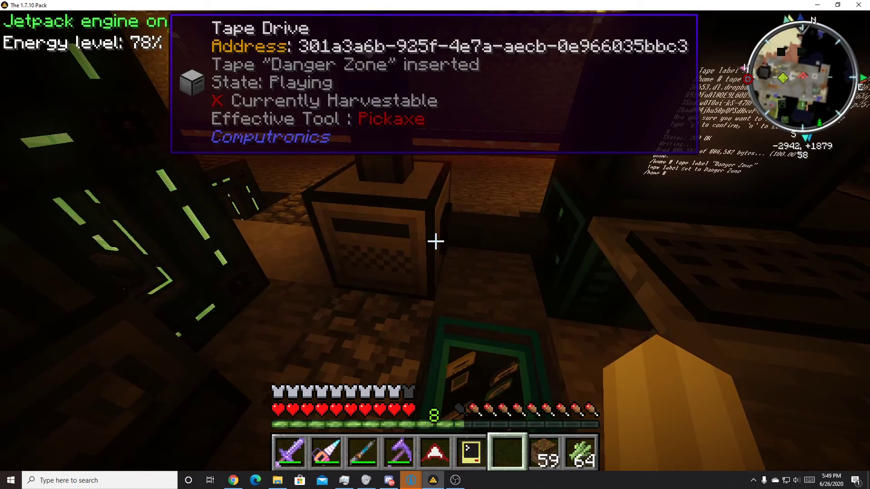
pyautogui.rightClick(435, 241)
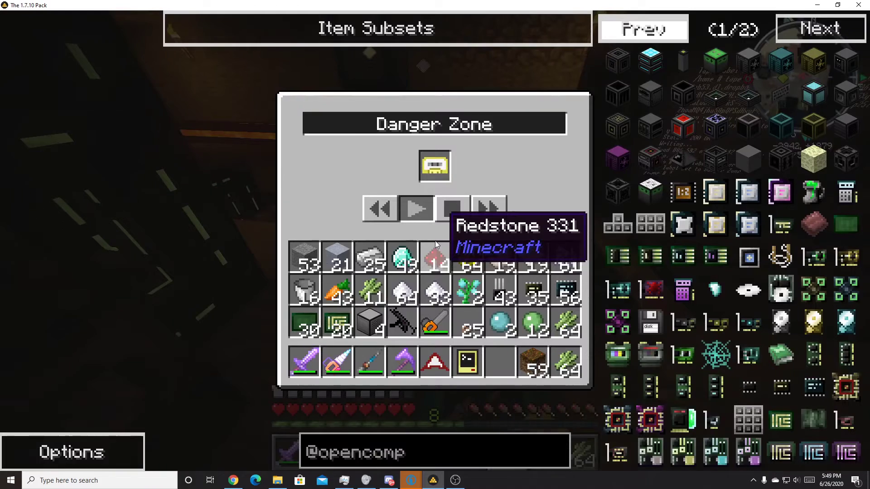
pyautogui.click(458, 206)
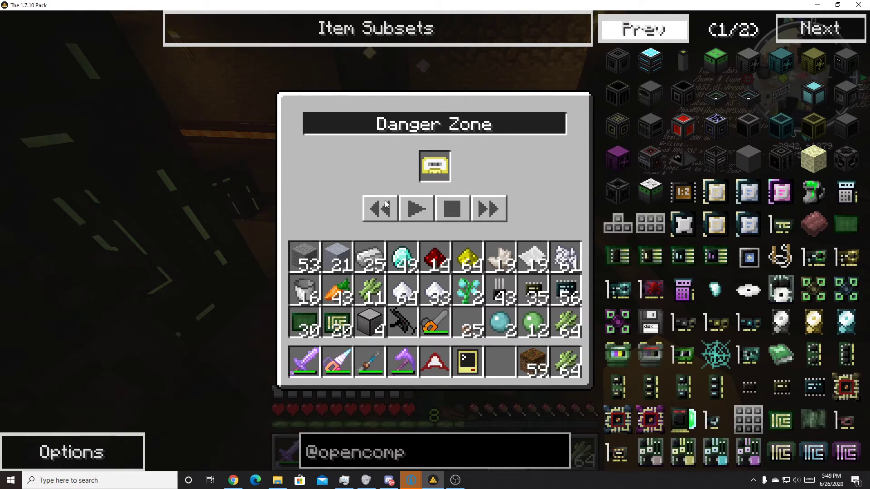
pyautogui.press('Escape')
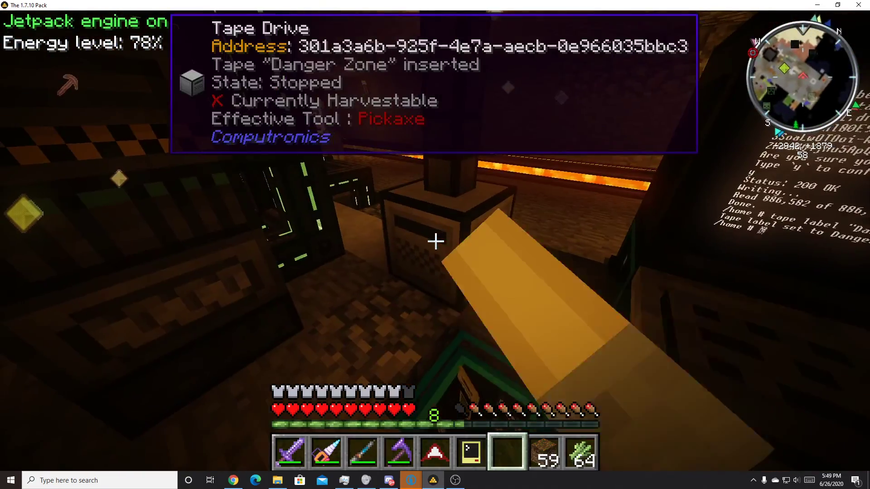
pyautogui.rightClick(435, 241)
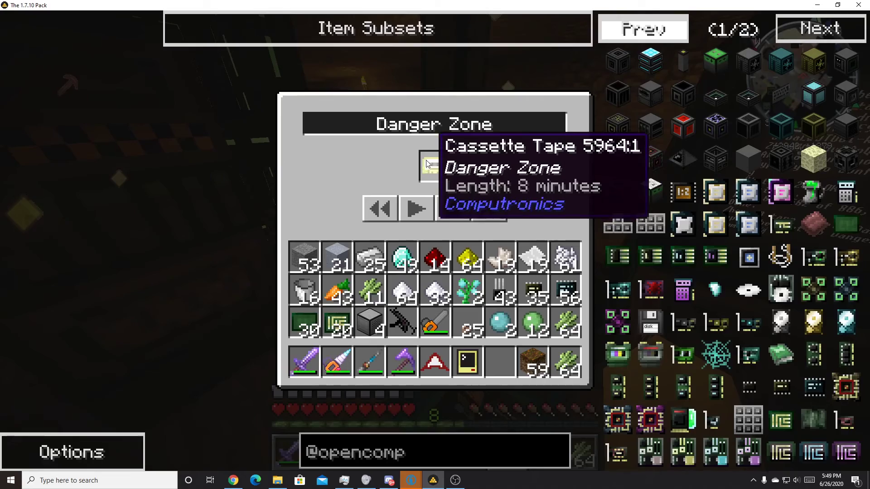
pyautogui.press('Escape')
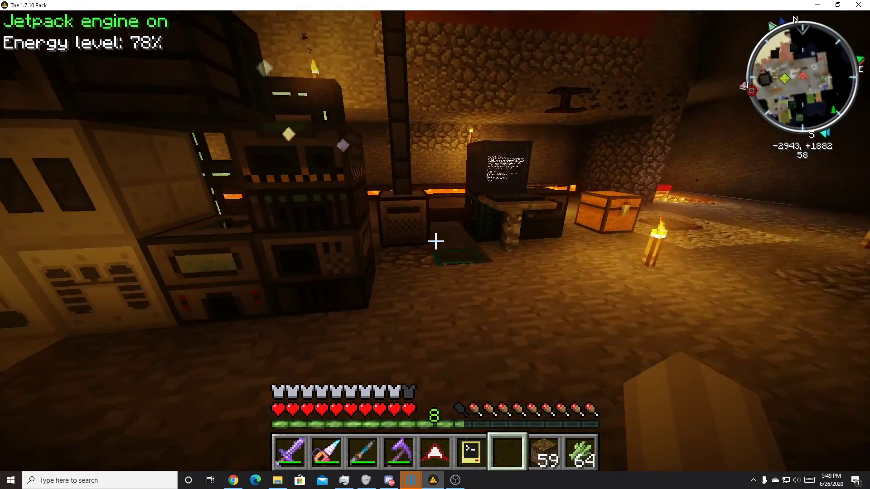
pyautogui.rightClick(435, 242)
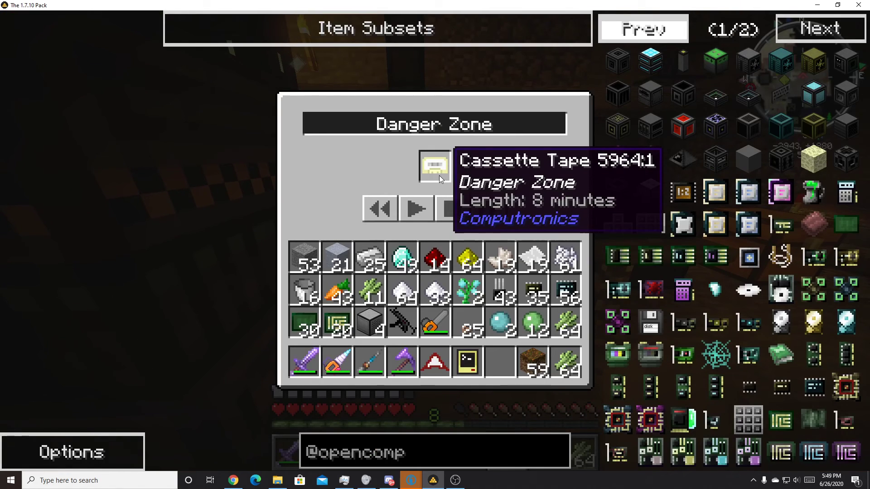